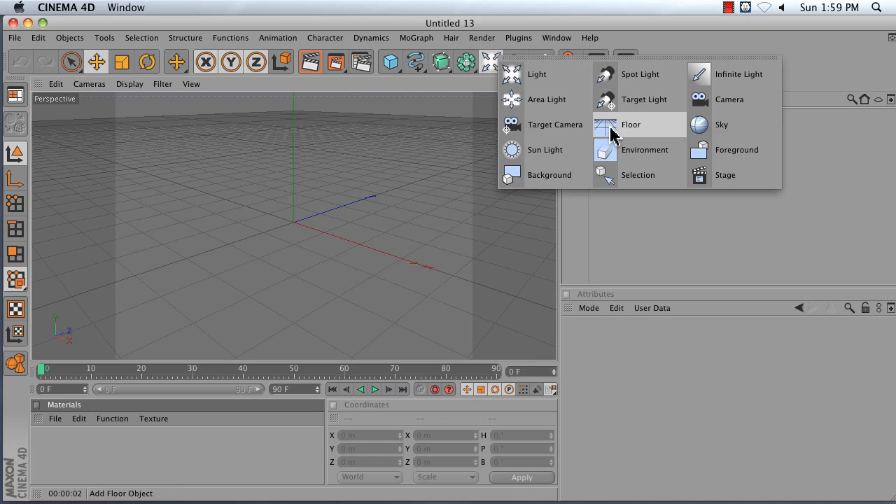
Create a floor and a sphere, placing the sphere at a Y position of 100 m.
click(612, 126)
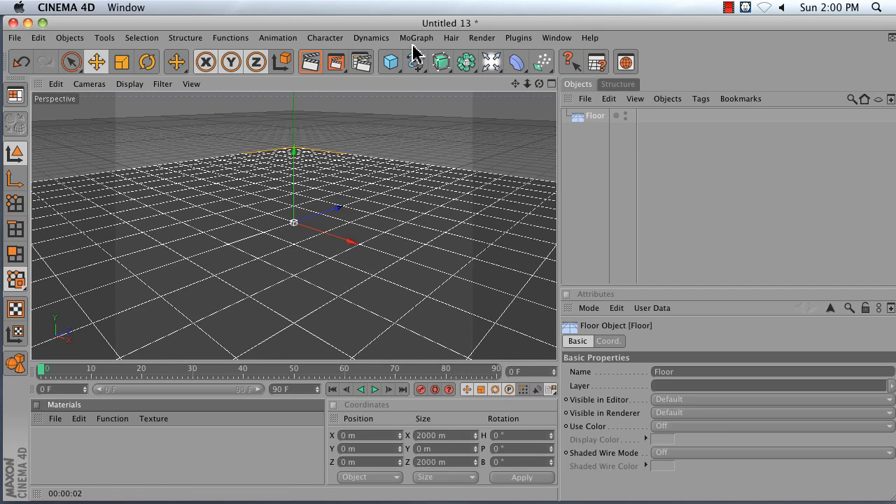
drag(390, 62, 536, 88)
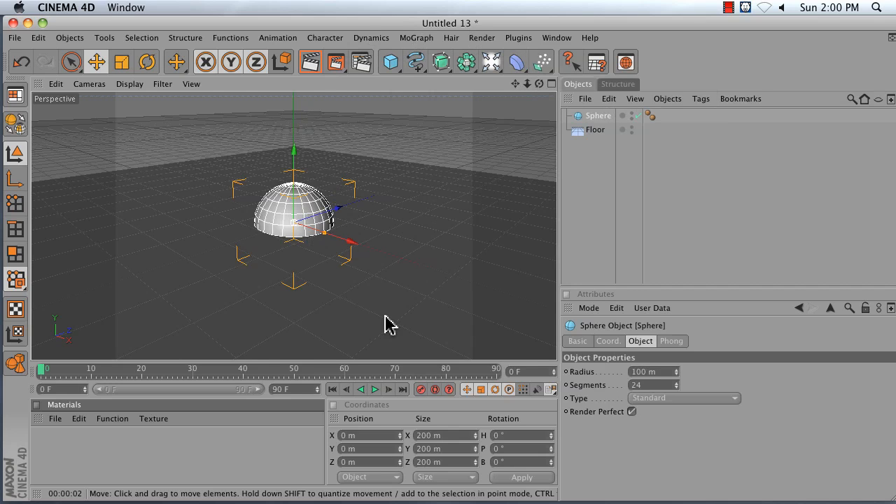
click(366, 435)
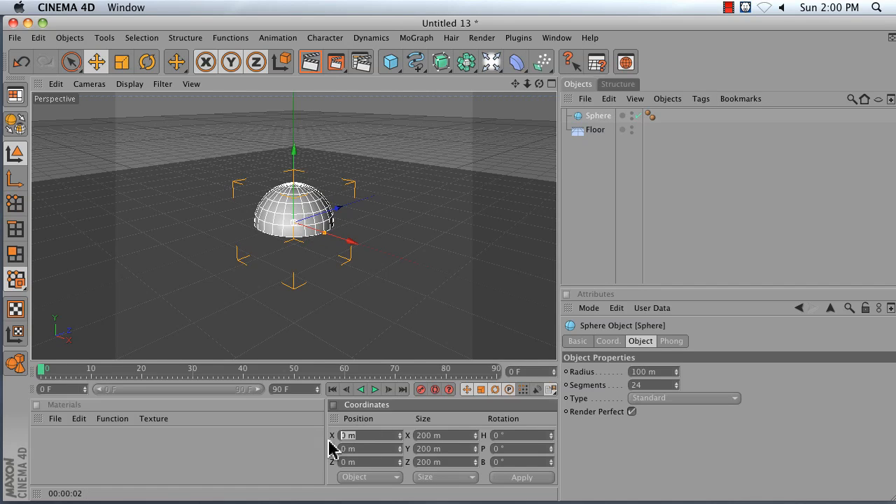
text(100)
key(Return)
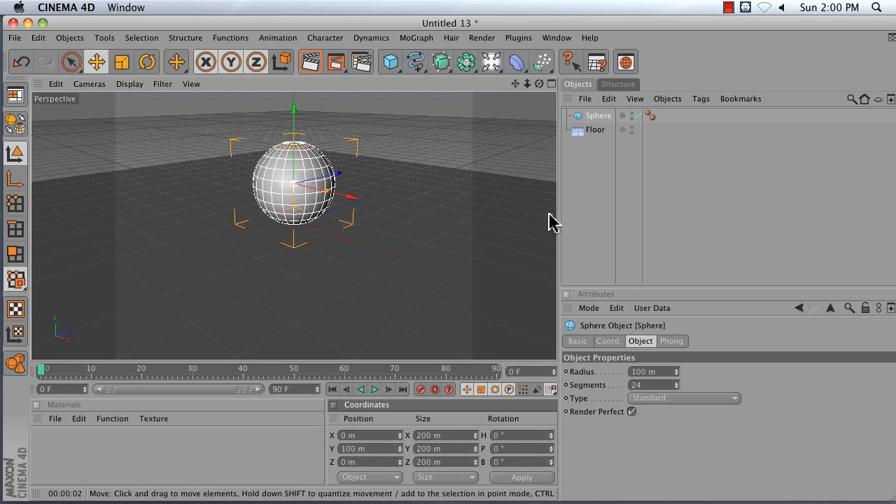
click(578, 210)
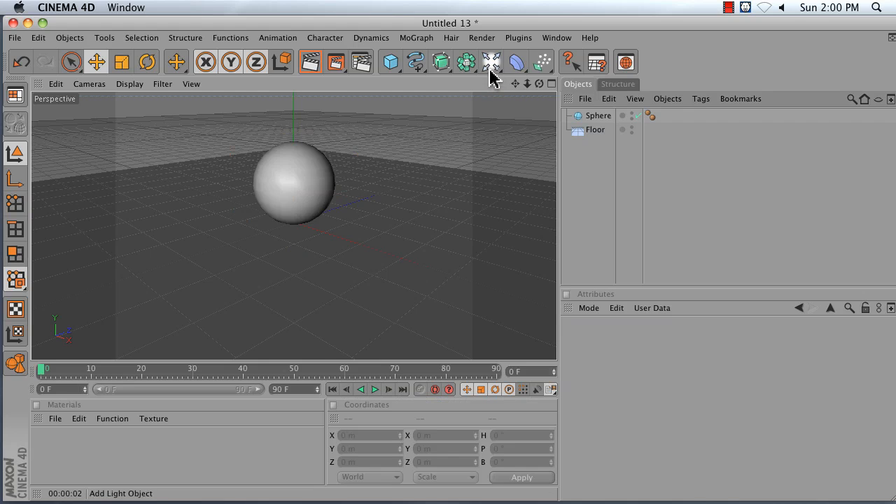
Add a Sky object and lower the viewing angle so the sphere and horizon are framed.
drag(492, 63, 693, 130)
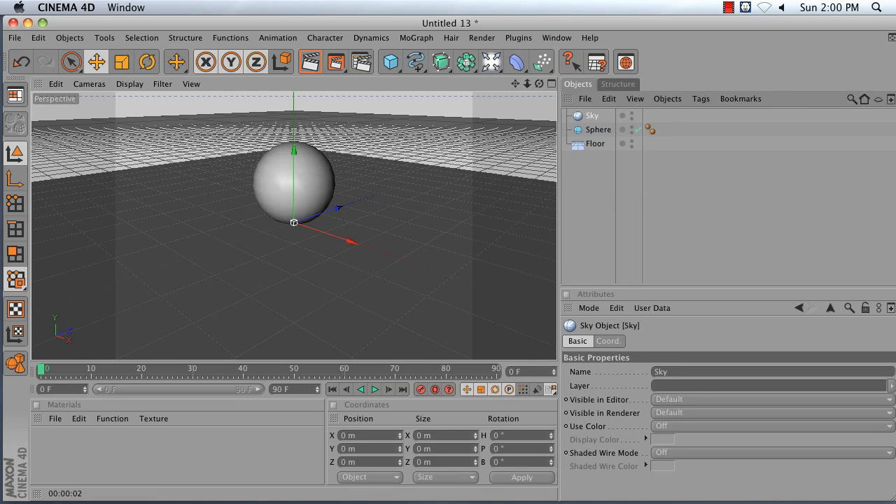
drag(515, 84, 518, 139)
drag(536, 85, 540, 87)
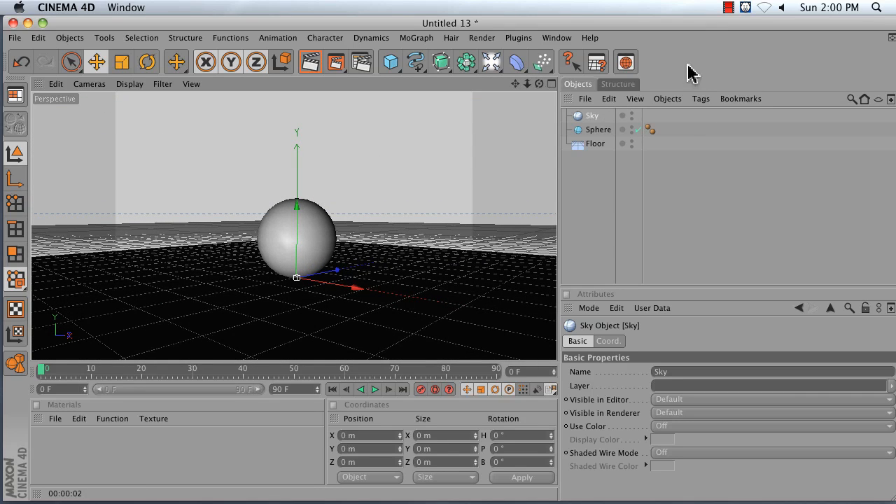
Open the HDRI folder among the CINEMA 4D material presets in the Content Browser.
click(626, 63)
drag(640, 30, 548, 31)
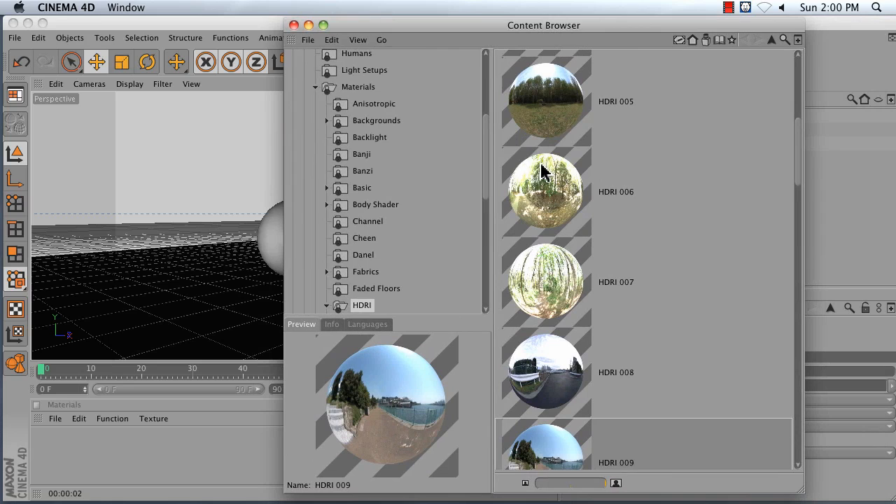
click(706, 41)
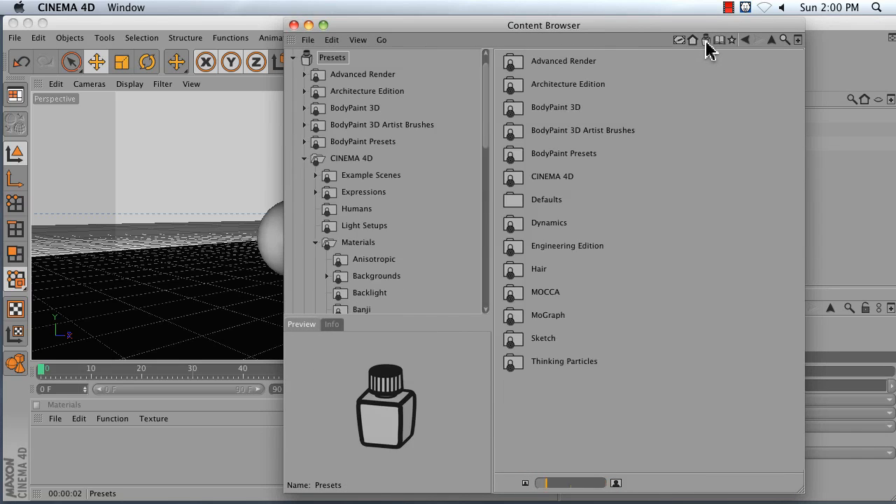
click(552, 180)
double_click(552, 180)
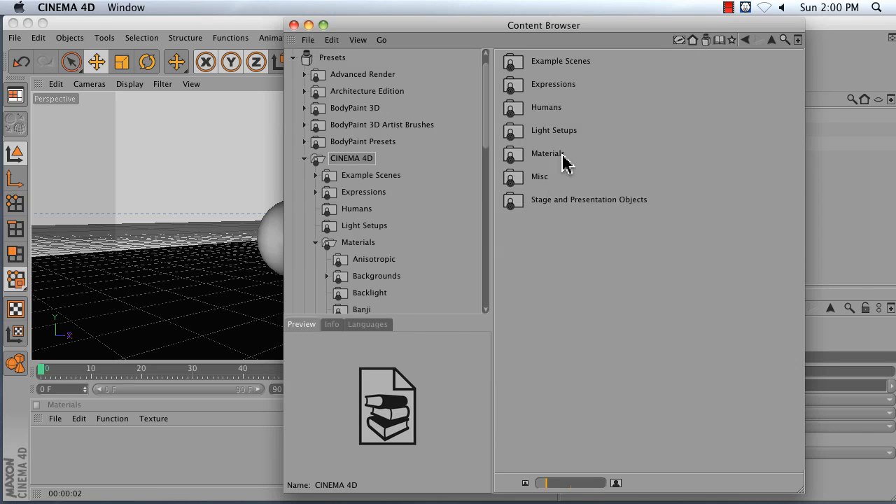
double_click(544, 156)
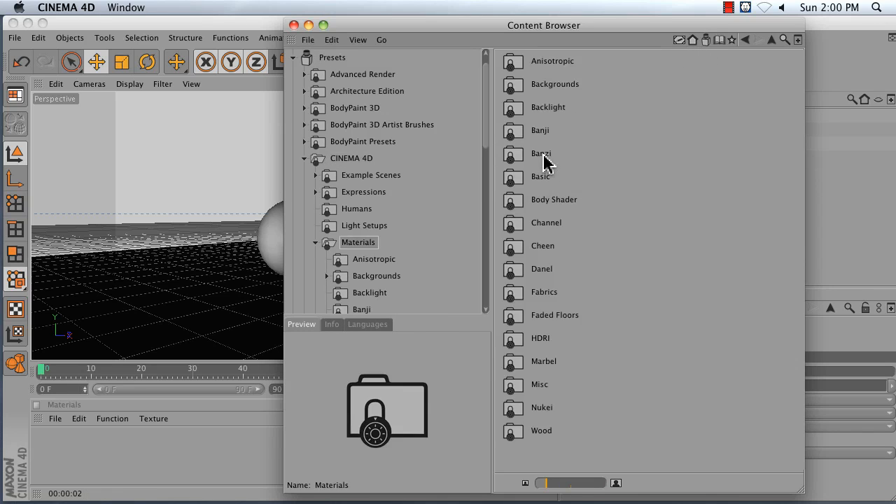
double_click(539, 340)
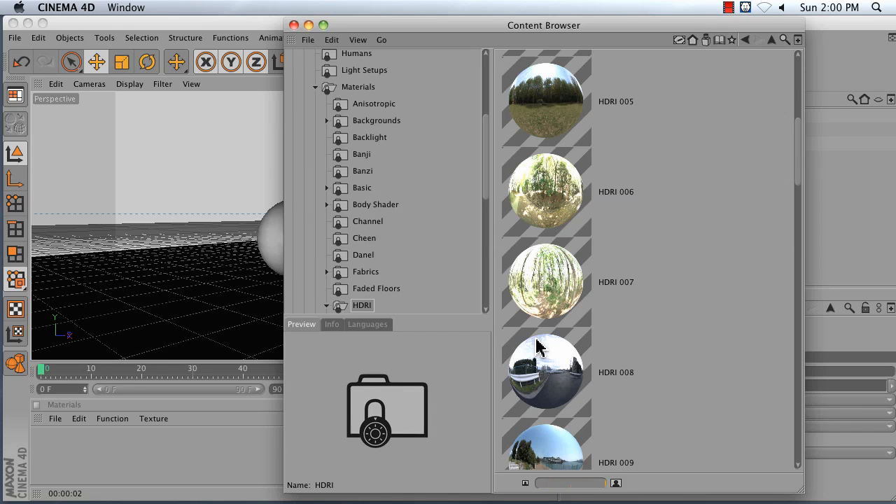
Browse the HDRI presets and load HDRI 010 into the scene's materials.
scroll(680, 194, up, 5)
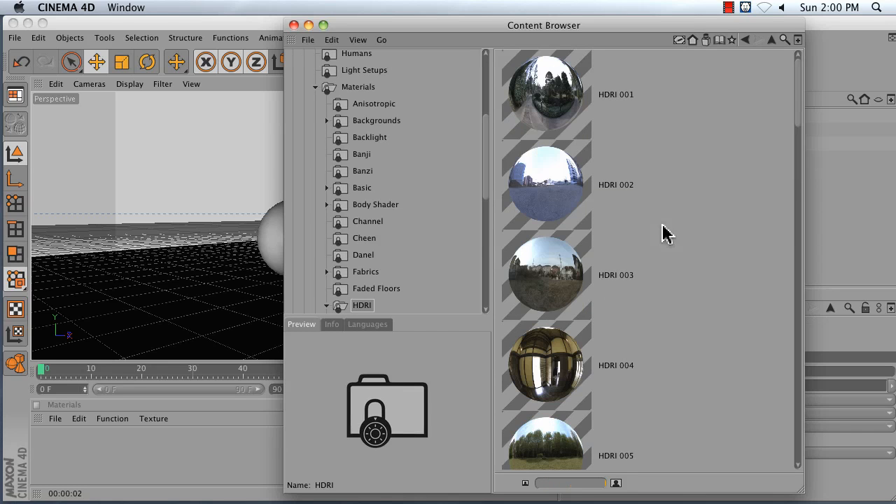
scroll(661, 238, down, 3)
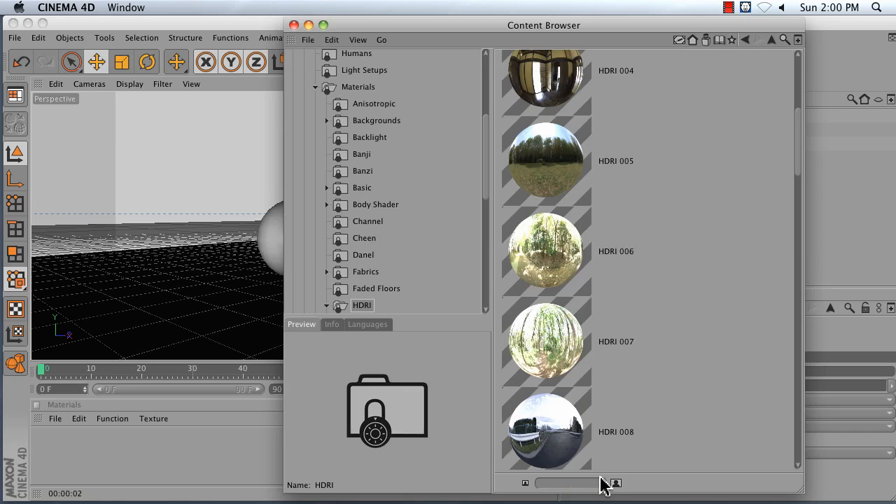
mouse_move(601, 482)
mouse_down()
mouse_move(540, 483)
mouse_move(609, 483)
mouse_up()
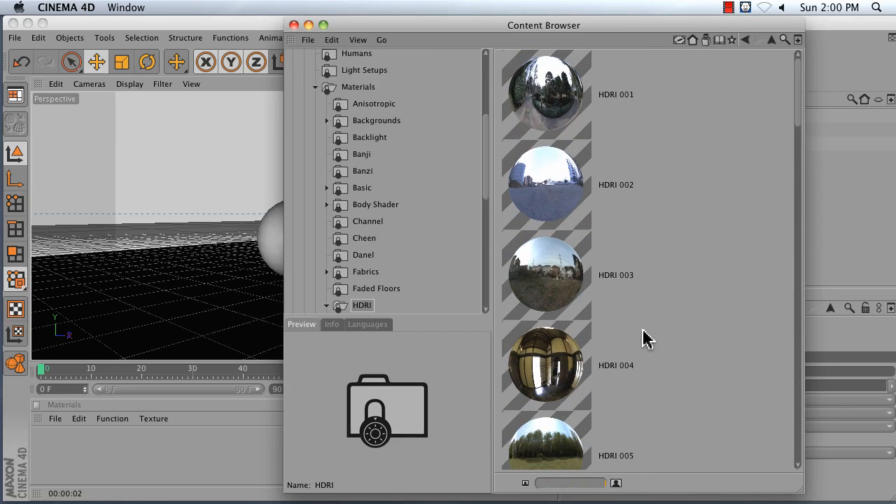
scroll(644, 338, down, 10)
scroll(644, 339, down, 5)
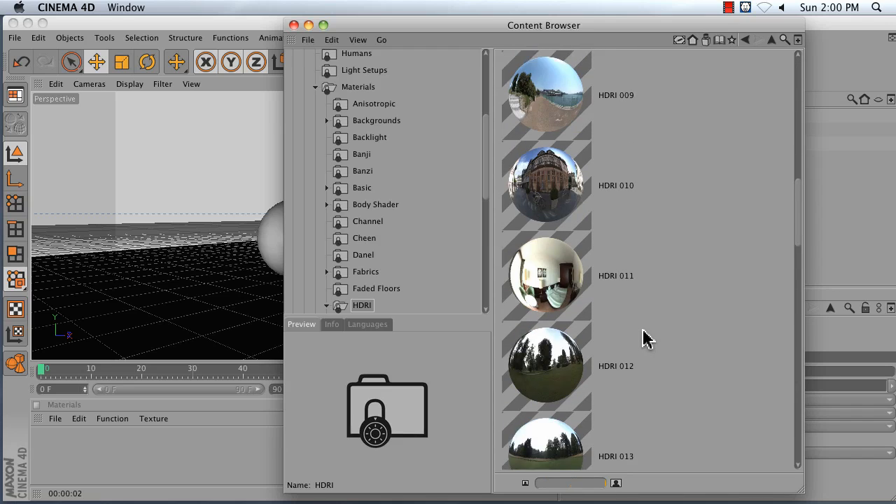
scroll(644, 336, up, 2)
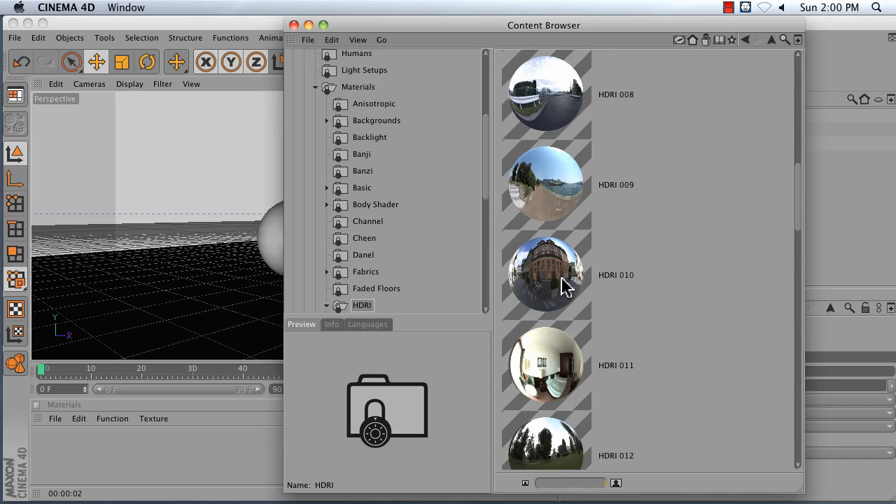
drag(567, 287, 89, 462)
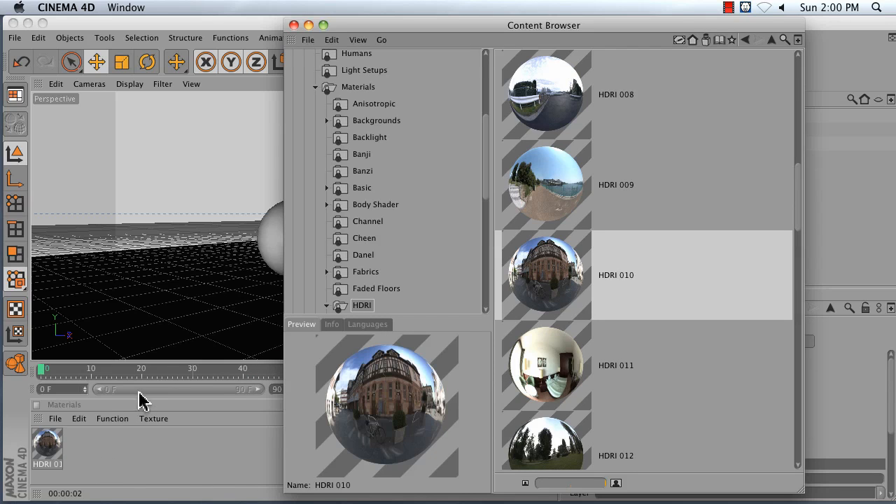
Close the Content Browser, apply the HDRI 010 material to the Sky object and render the view.
click(294, 26)
drag(49, 443, 589, 116)
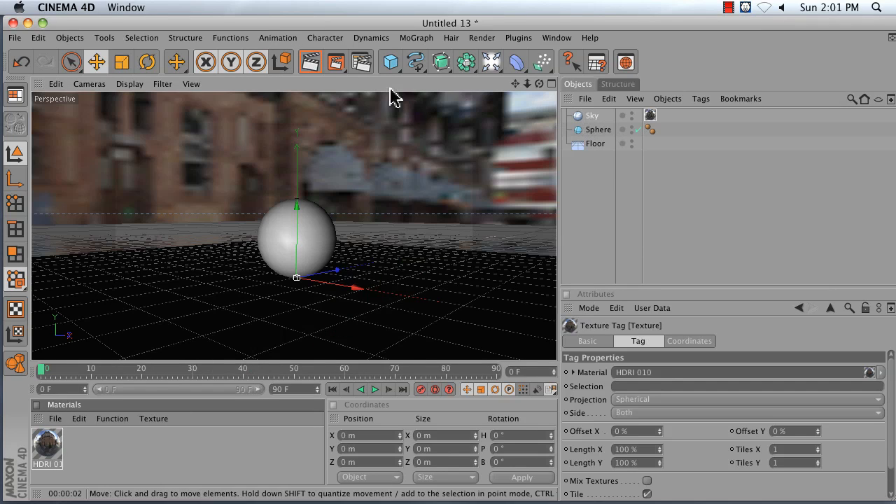
click(310, 63)
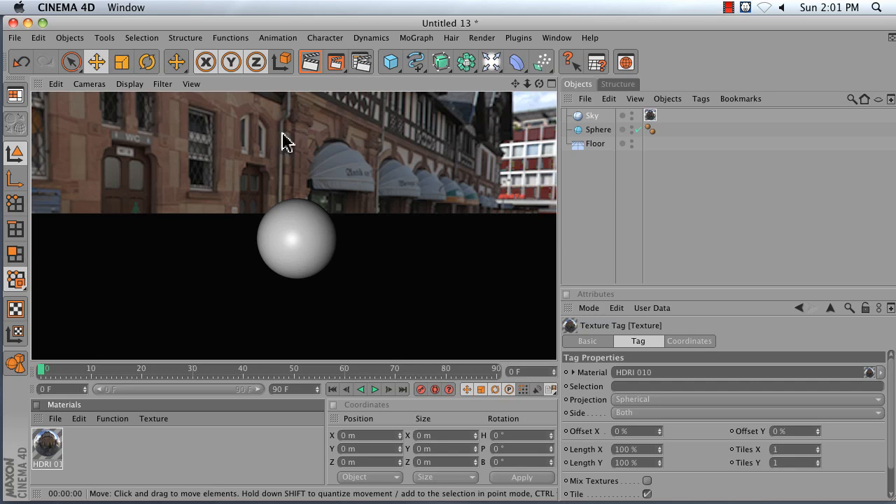
Add the Global Illumination effect in the render settings and render the view.
click(362, 63)
drag(474, 112, 572, 120)
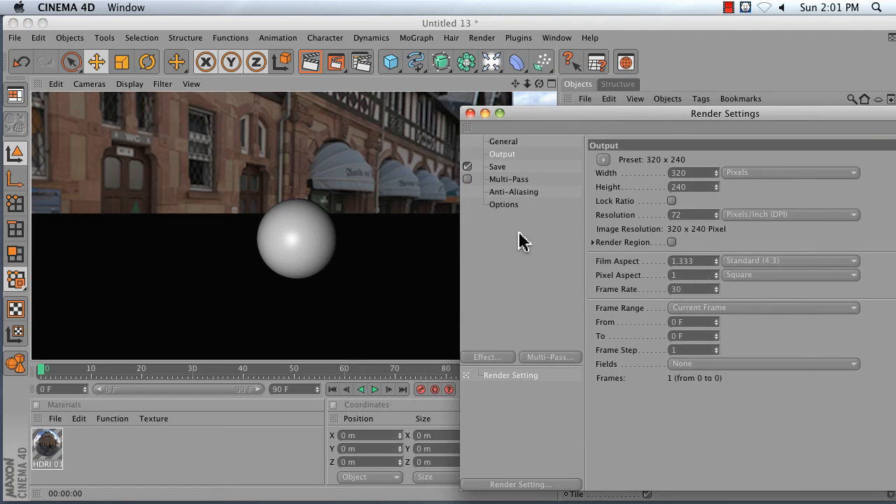
click(487, 358)
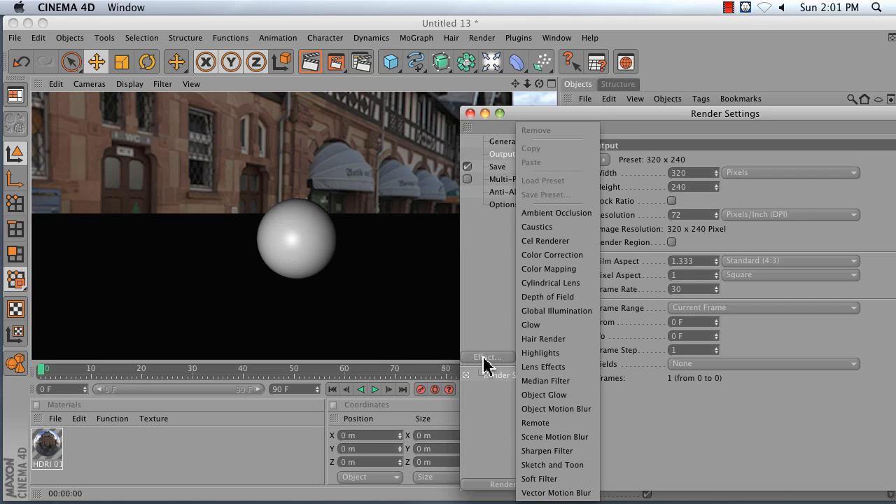
click(545, 311)
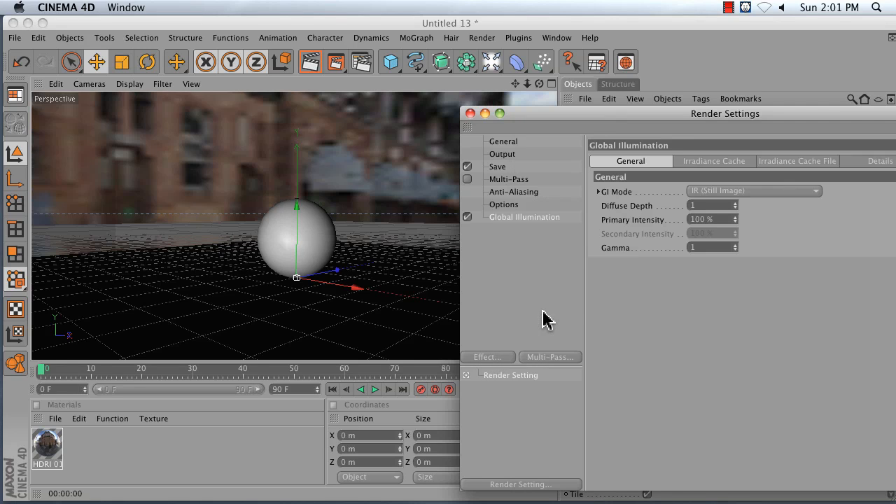
click(310, 63)
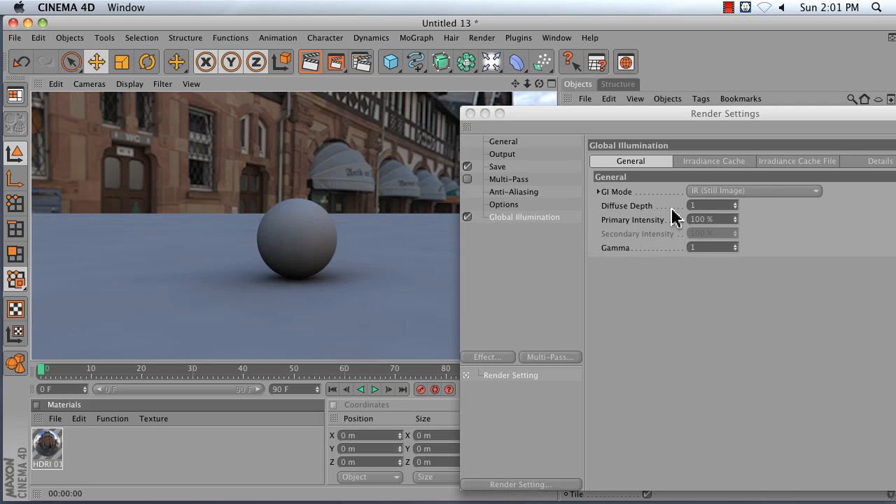
Set the Global Illumination mode to QMC and render the view.
click(713, 194)
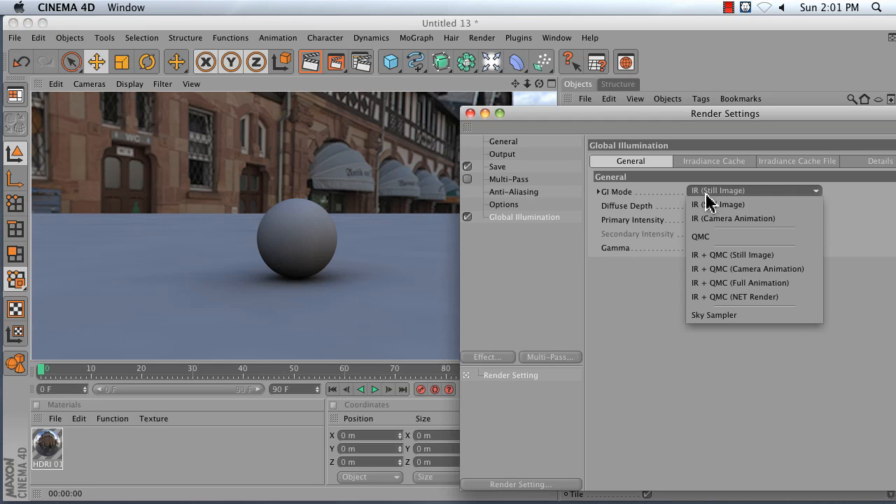
click(718, 238)
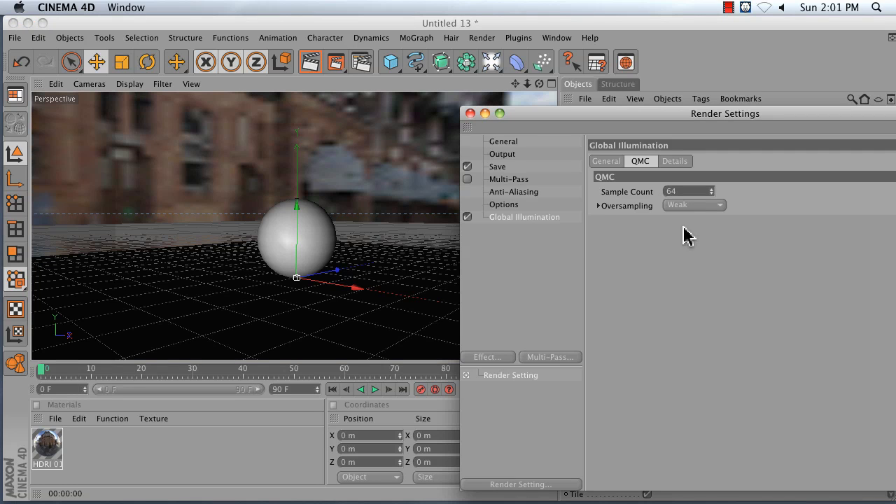
click(310, 64)
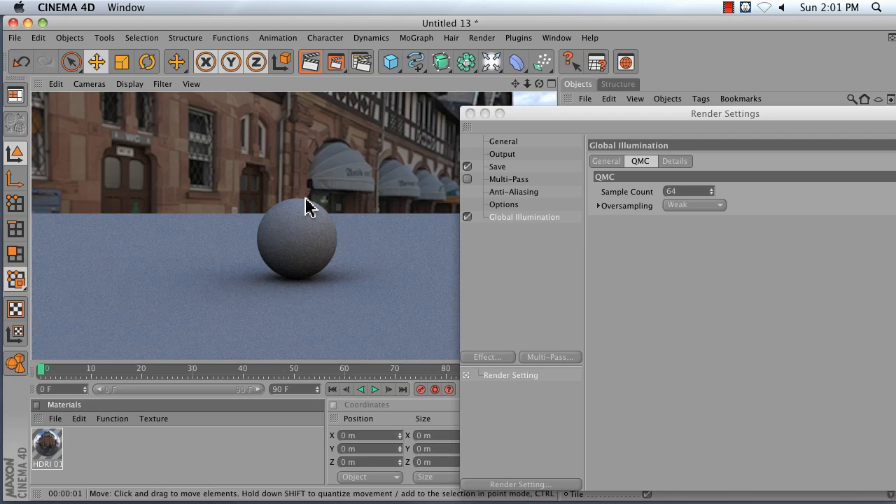
Render the view with a QMC sample count of 256, and set the sample count back to 64.
click(614, 161)
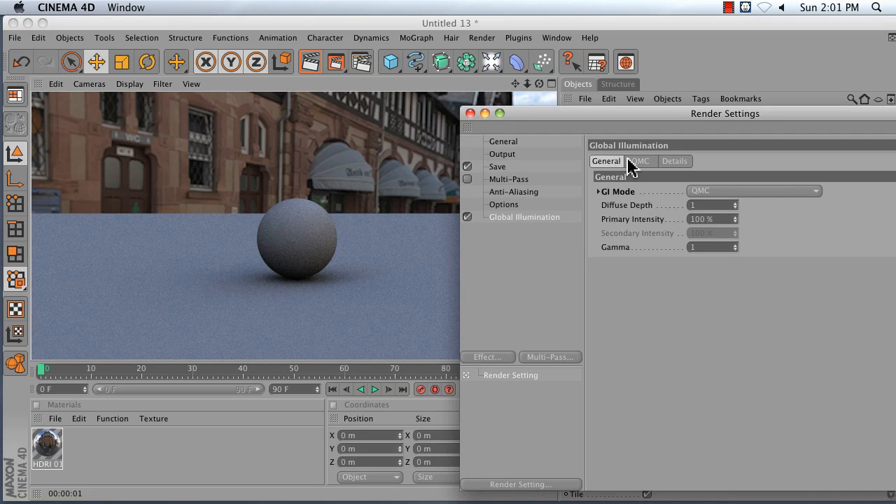
click(640, 162)
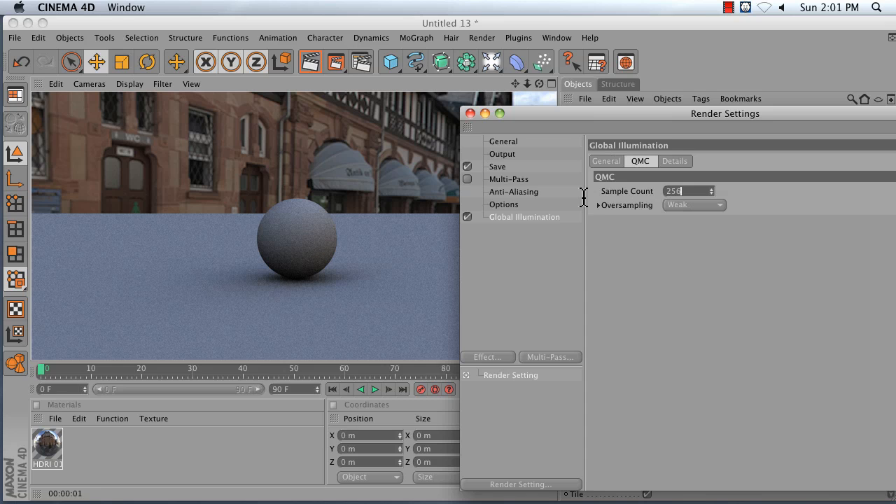
key(Return)
click(310, 62)
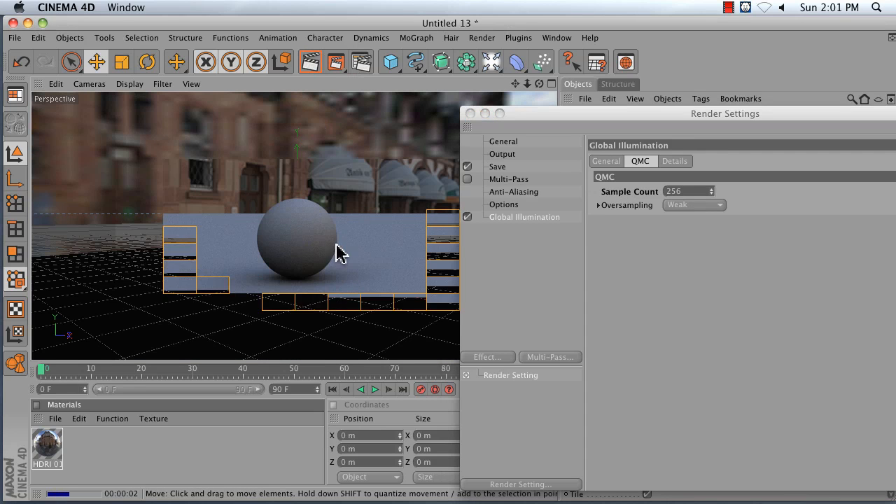
click(698, 193)
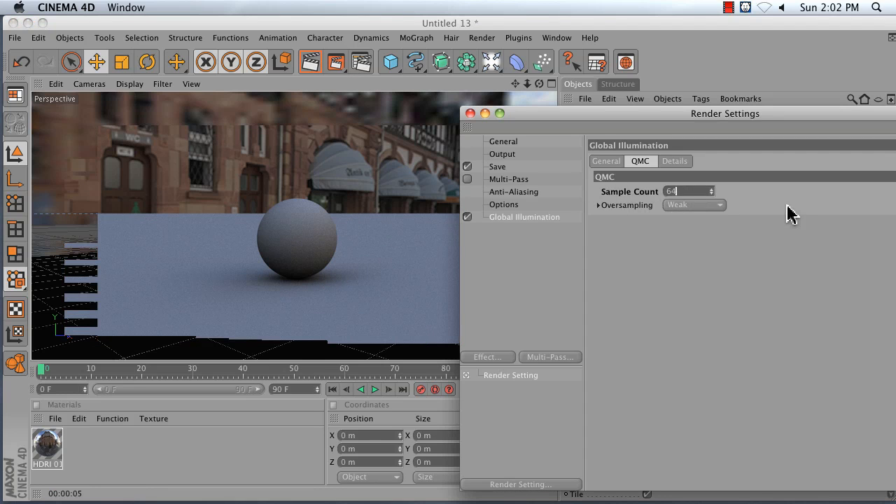
key(Return)
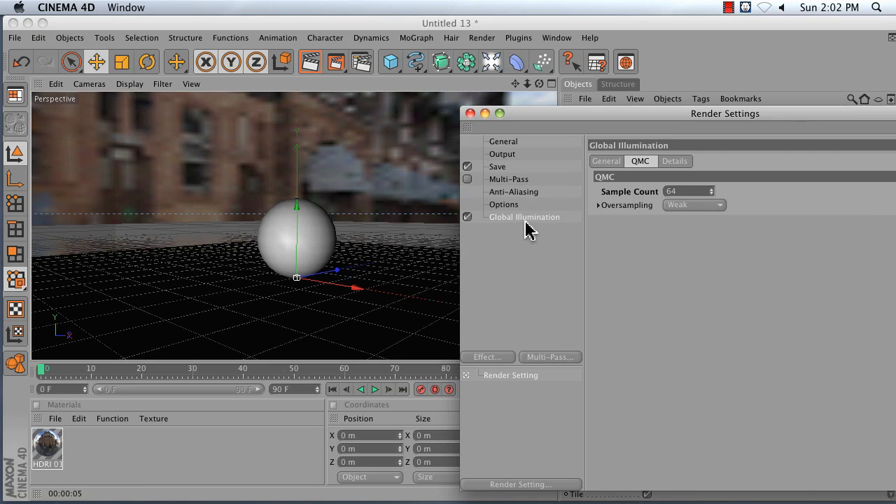
Replace the Global Illumination effect with Ambient Occlusion in the render settings.
key(Delete)
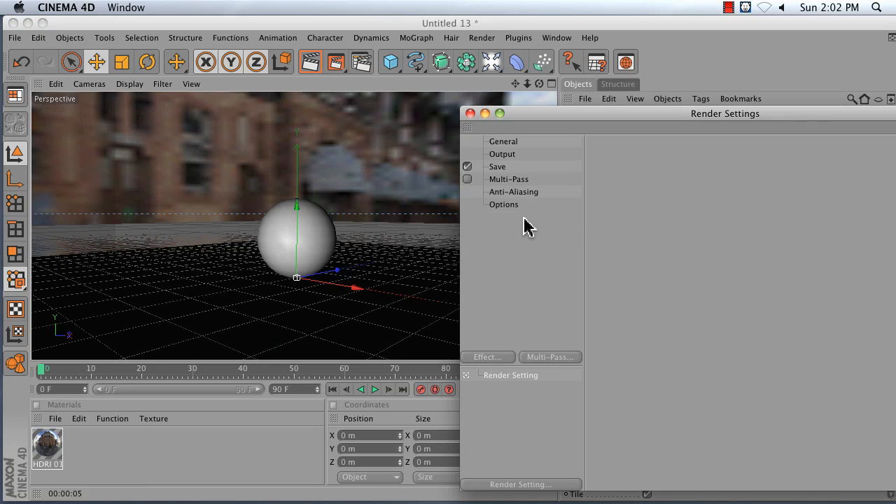
click(488, 358)
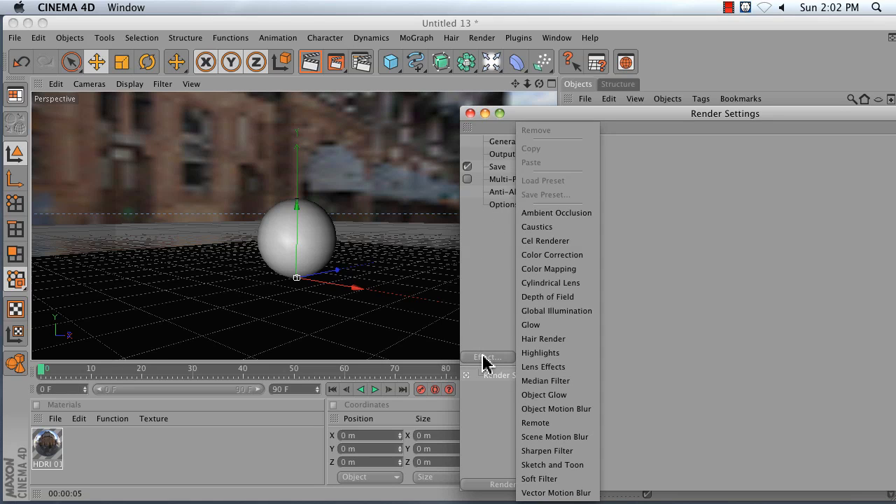
click(555, 213)
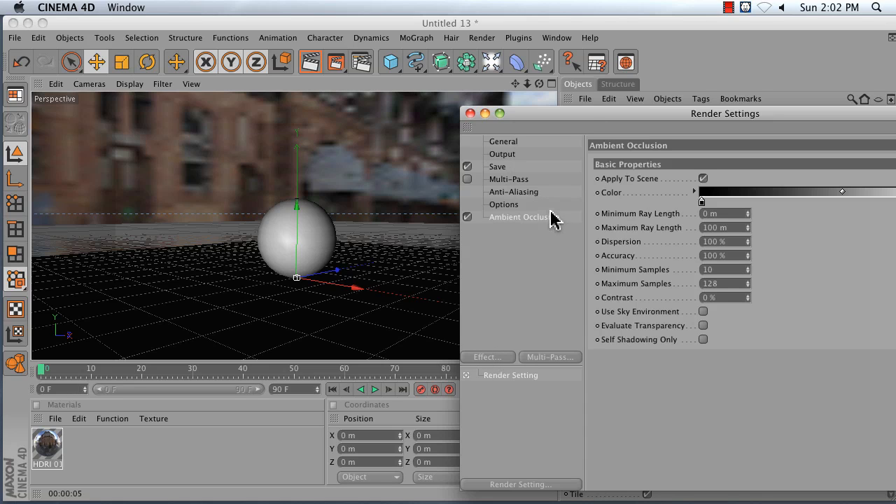
Render the view with Ambient Occlusion, then enable Use Sky Environment for the effect and render again.
click(302, 63)
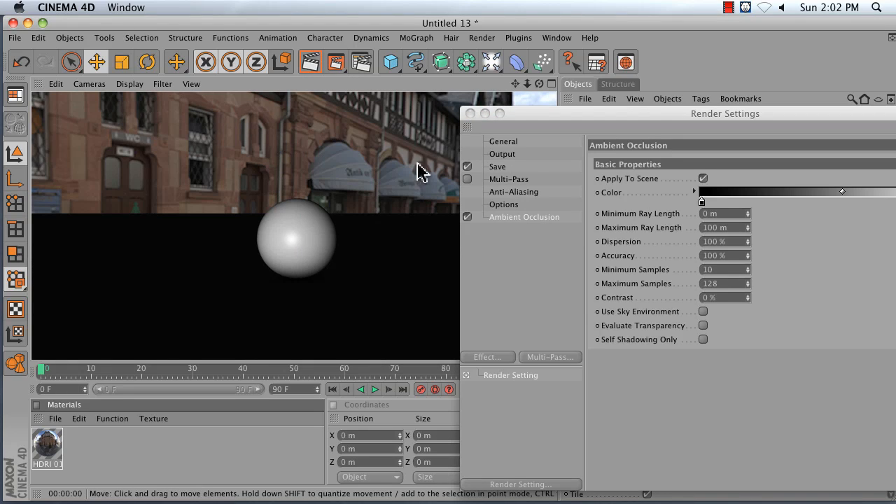
click(640, 313)
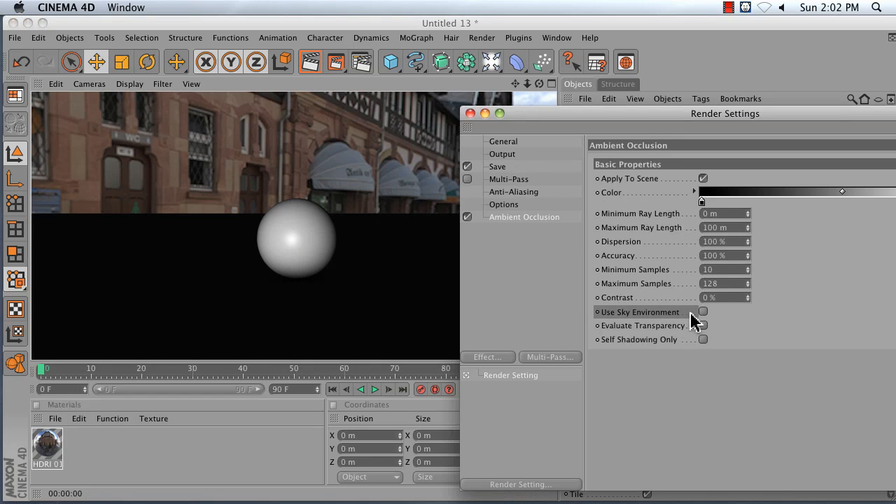
click(703, 312)
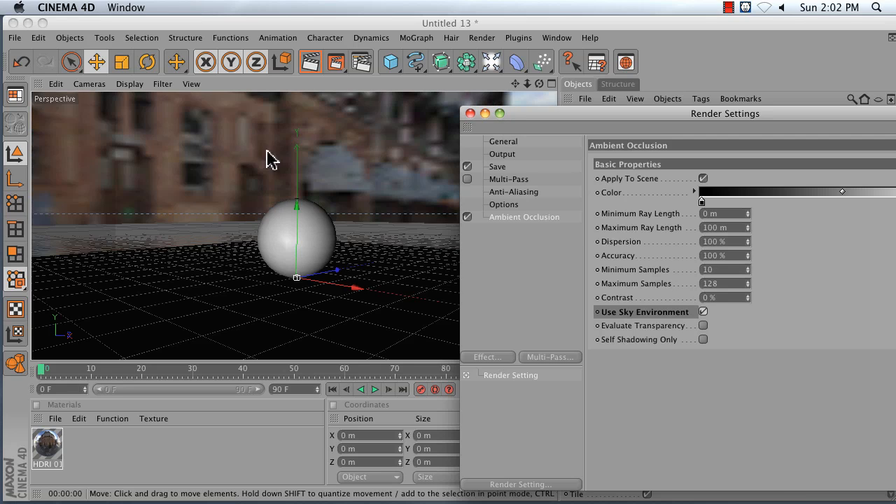
click(311, 63)
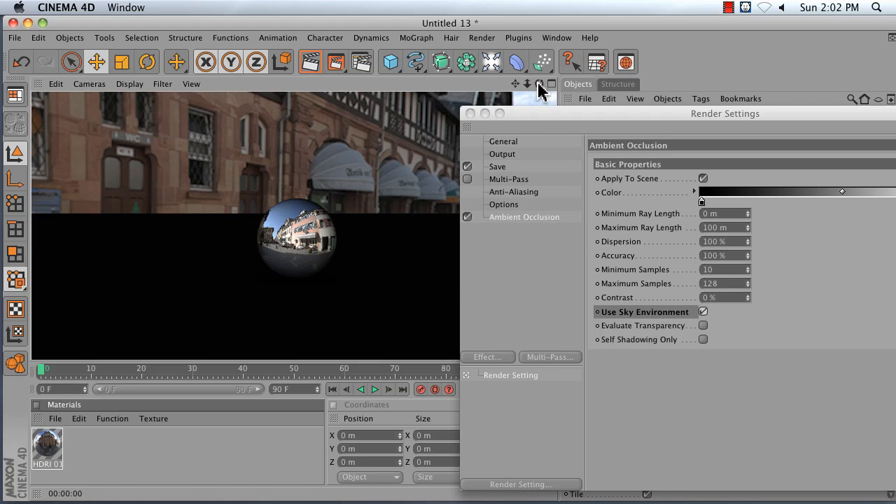
Add an omni light with Ambient Illumination enabled to the scene and render the view.
drag(558, 122, 432, 261)
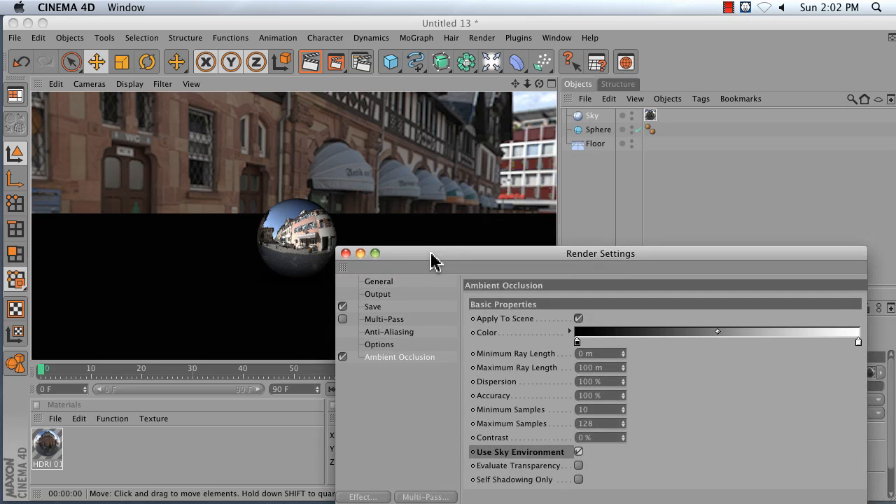
click(494, 70)
drag(630, 261, 275, 203)
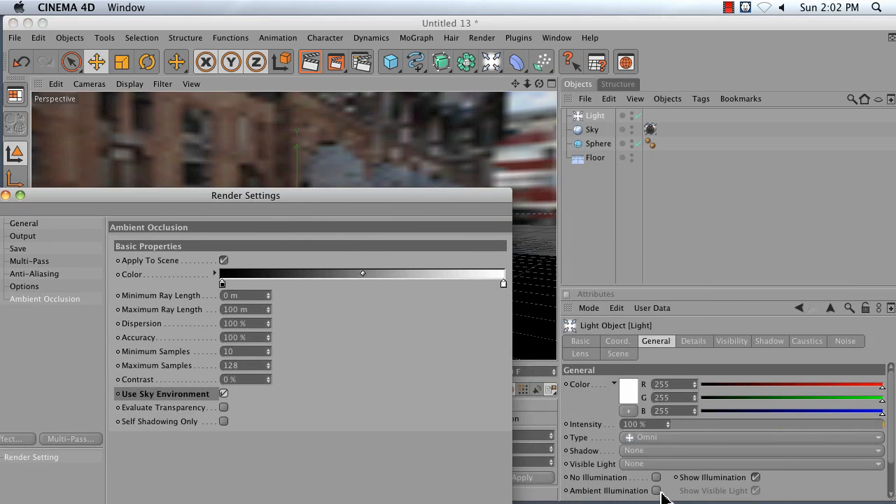
click(656, 490)
drag(399, 203, 894, 155)
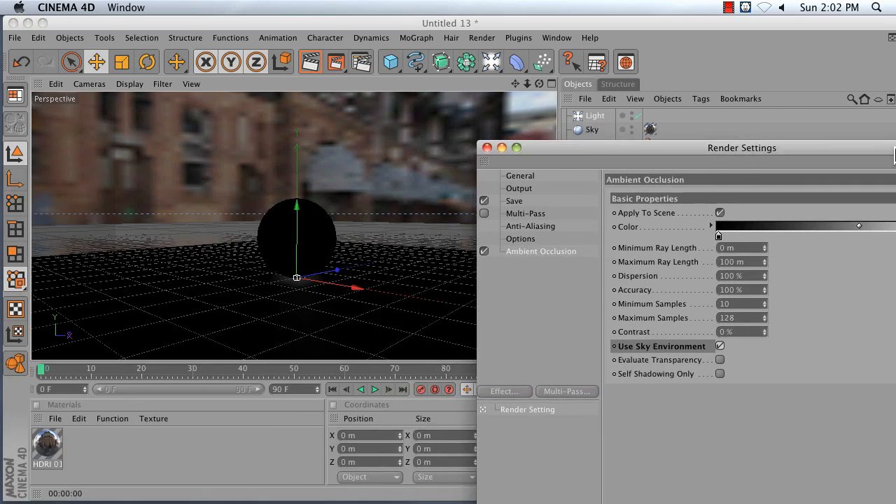
click(310, 64)
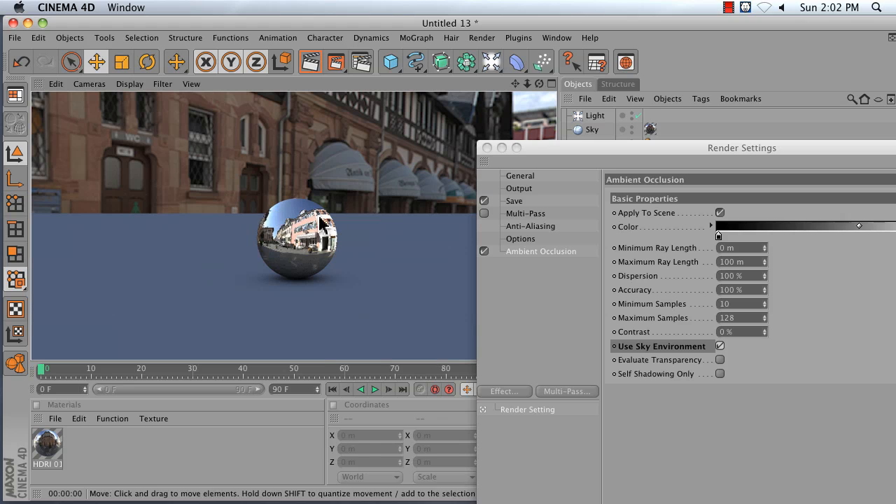
Replace the Ambient Occlusion effect with Global Illumination in IR (Still Image) mode and render the view.
drag(543, 148, 423, 114)
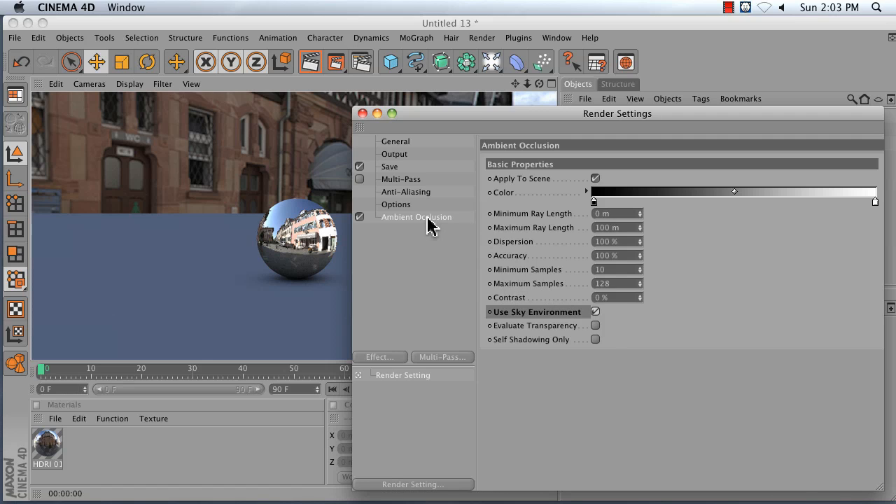
click(595, 312)
click(416, 217)
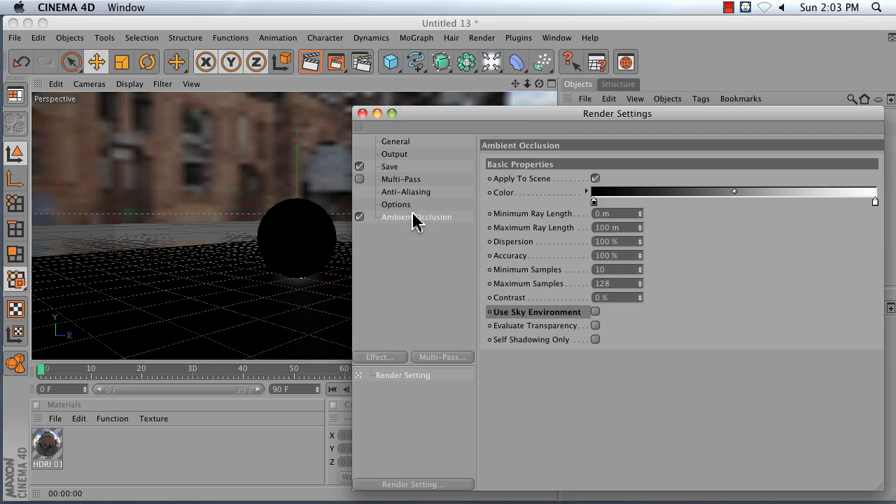
key(Delete)
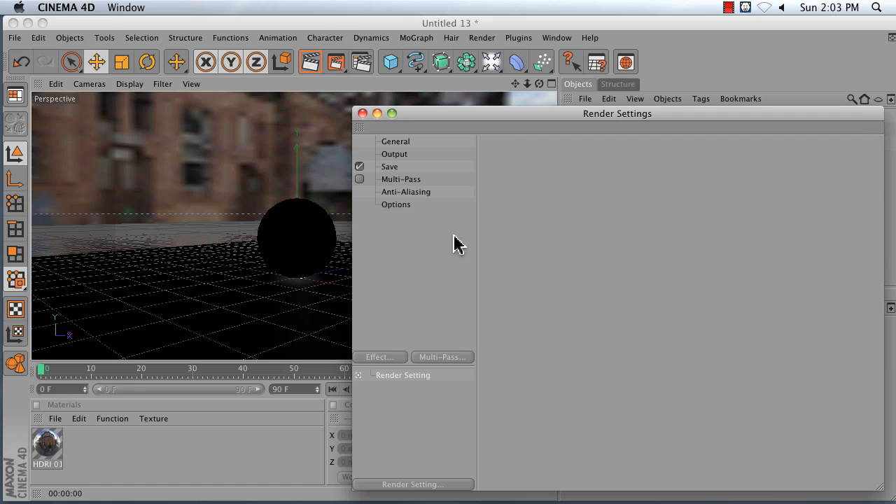
click(388, 356)
click(444, 312)
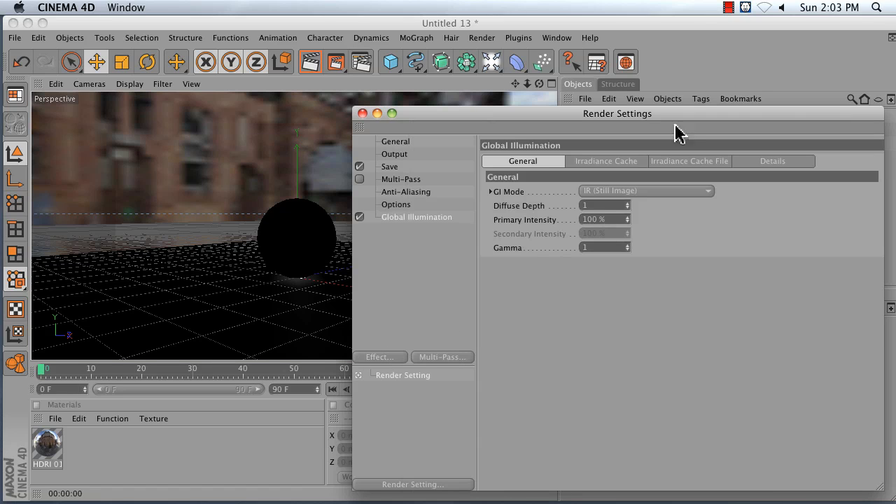
click(308, 64)
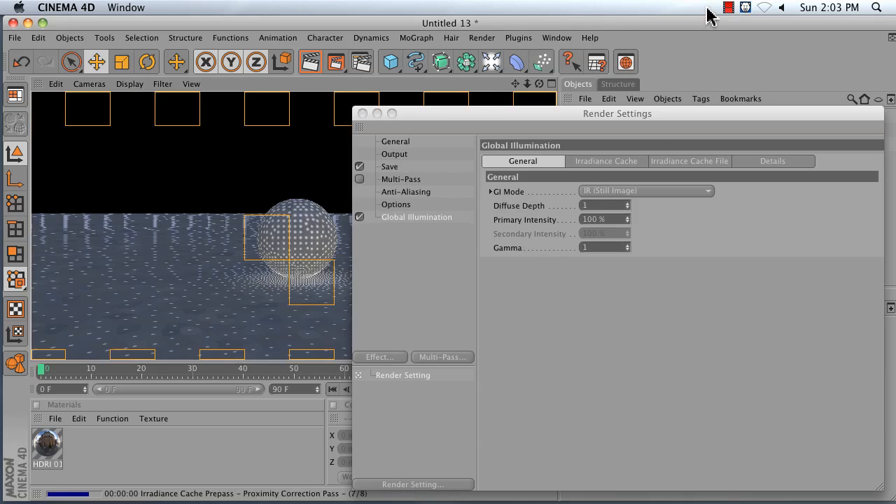